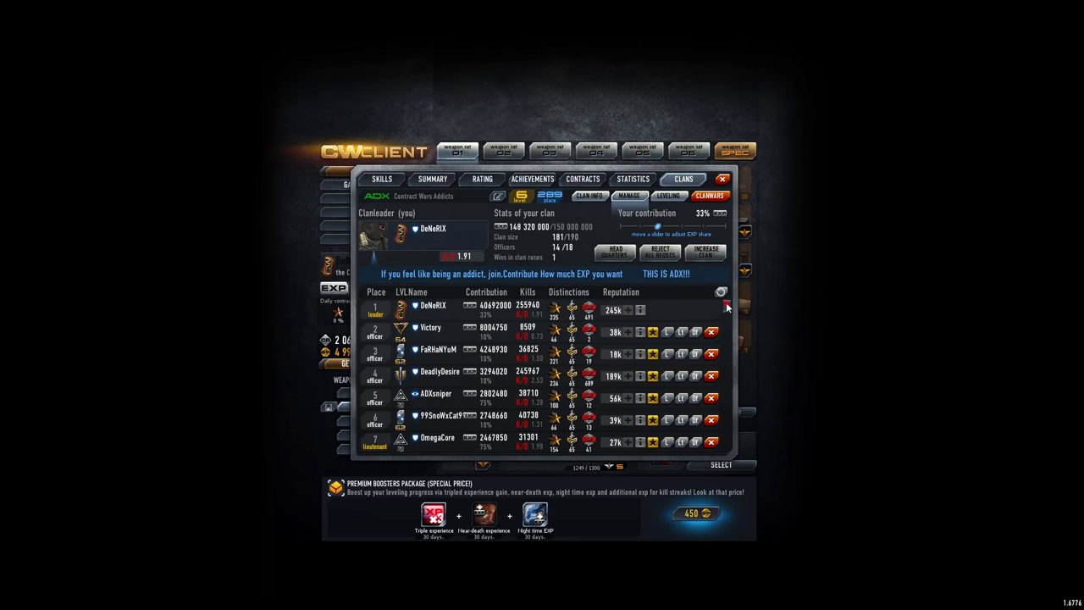
{"action": "left_click_drag", "start_coordinate": [727, 307], "coordinate": [727, 449]}
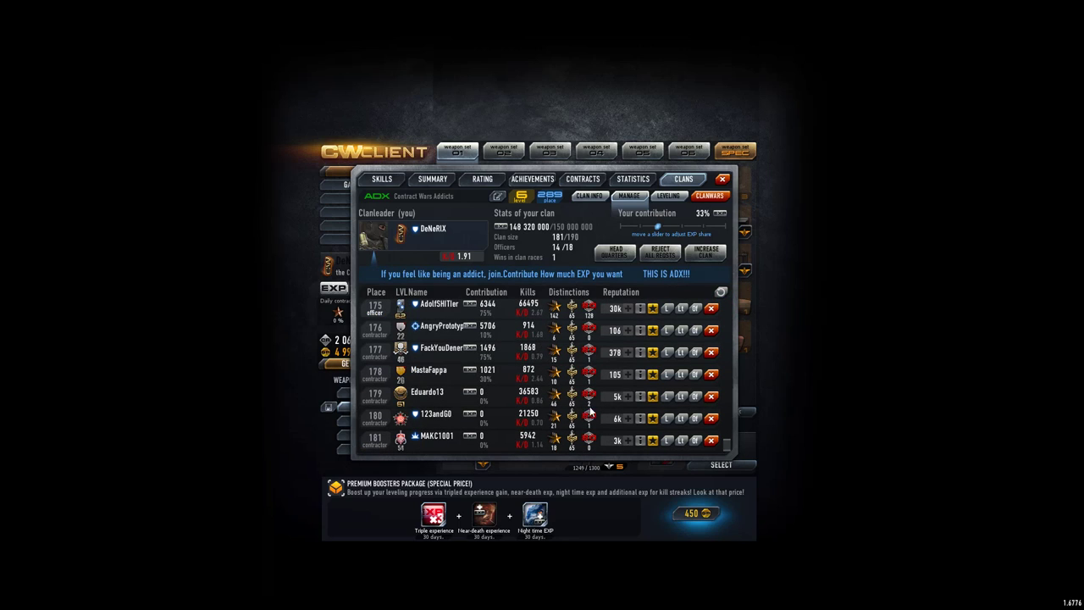
{"action": "left_click", "coordinate": [712, 395]}
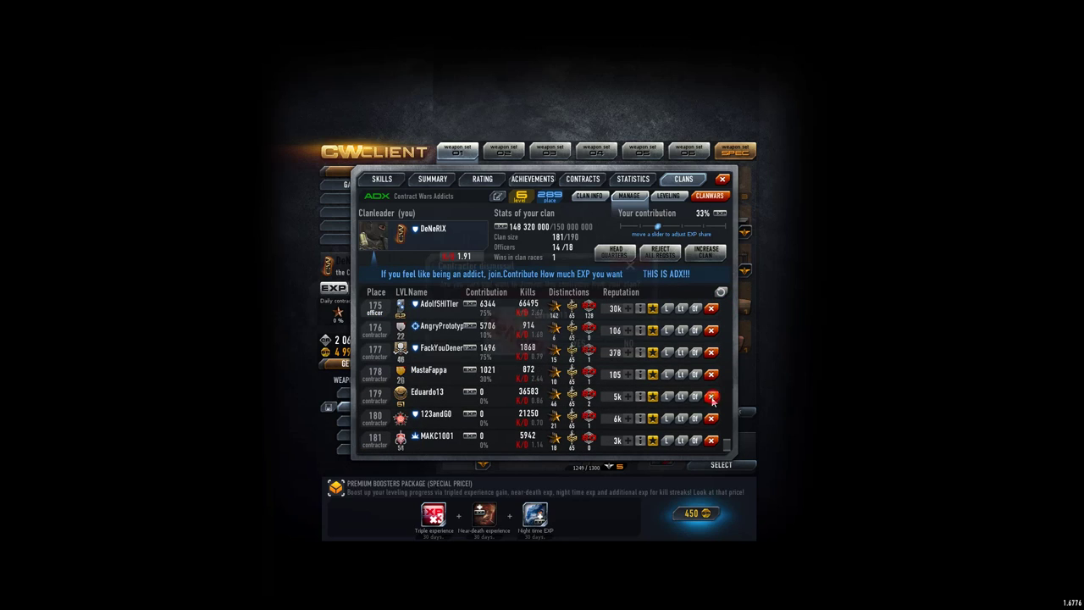
{"action": "left_click", "coordinate": [579, 343]}
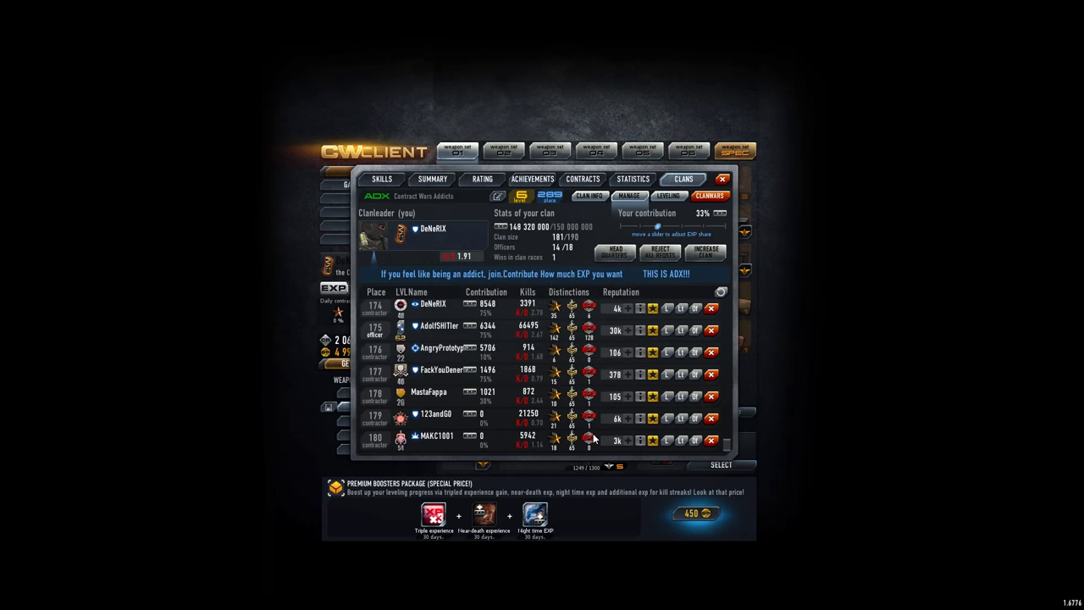
{"action": "left_click", "coordinate": [713, 420]}
{"action": "left_click", "coordinate": [579, 343]}
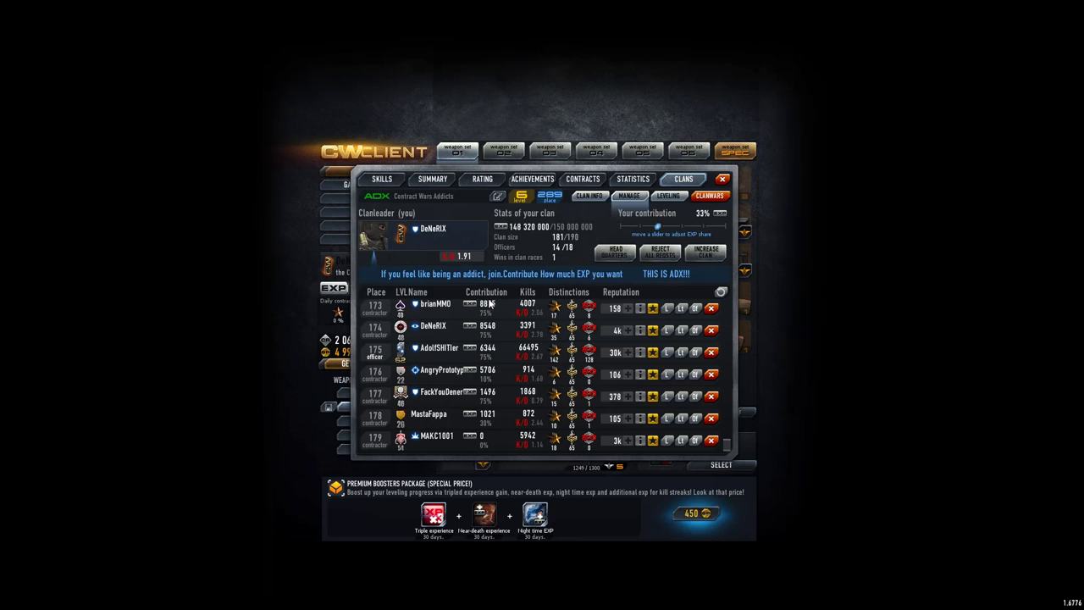
{"action": "scroll", "coordinate": [452, 388], "scroll_direction": "up", "scroll_amount": 1}
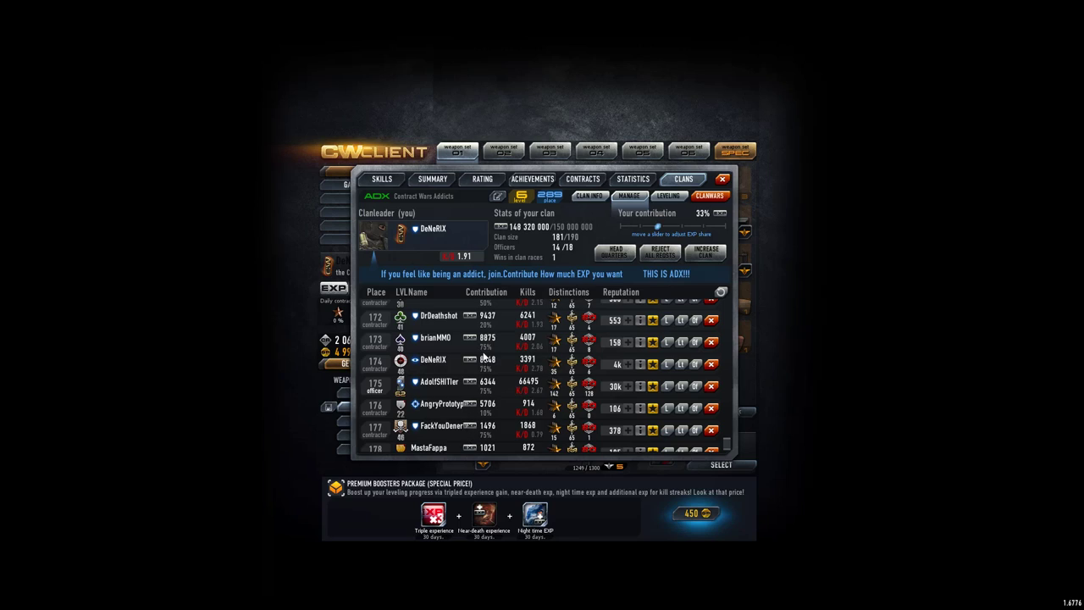
{"action": "scroll", "coordinate": [484, 356], "scroll_direction": "up", "scroll_amount": 2}
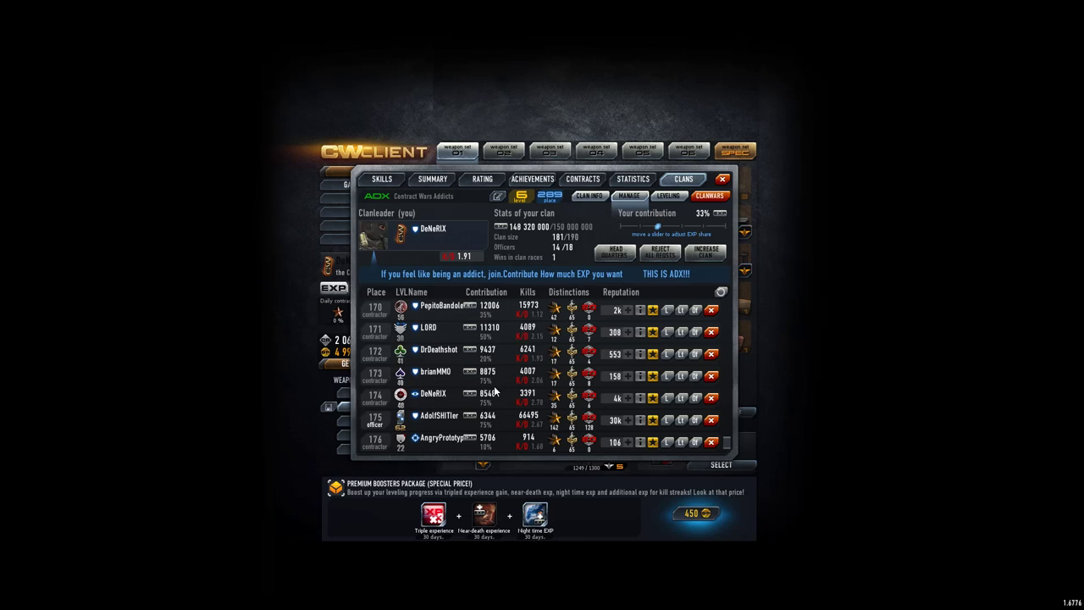
{"action": "scroll", "coordinate": [484, 422], "scroll_direction": "up", "scroll_amount": 20}
{"action": "scroll", "coordinate": [478, 398], "scroll_direction": "up", "scroll_amount": 20}
{"action": "scroll", "coordinate": [478, 381], "scroll_direction": "up", "scroll_amount": 20}
{"action": "scroll", "coordinate": [476, 374], "scroll_direction": "up", "scroll_amount": 15}
{"action": "scroll", "coordinate": [476, 374], "scroll_direction": "down", "scroll_amount": 5}
{"action": "scroll", "coordinate": [474, 373], "scroll_direction": "down", "scroll_amount": 5}
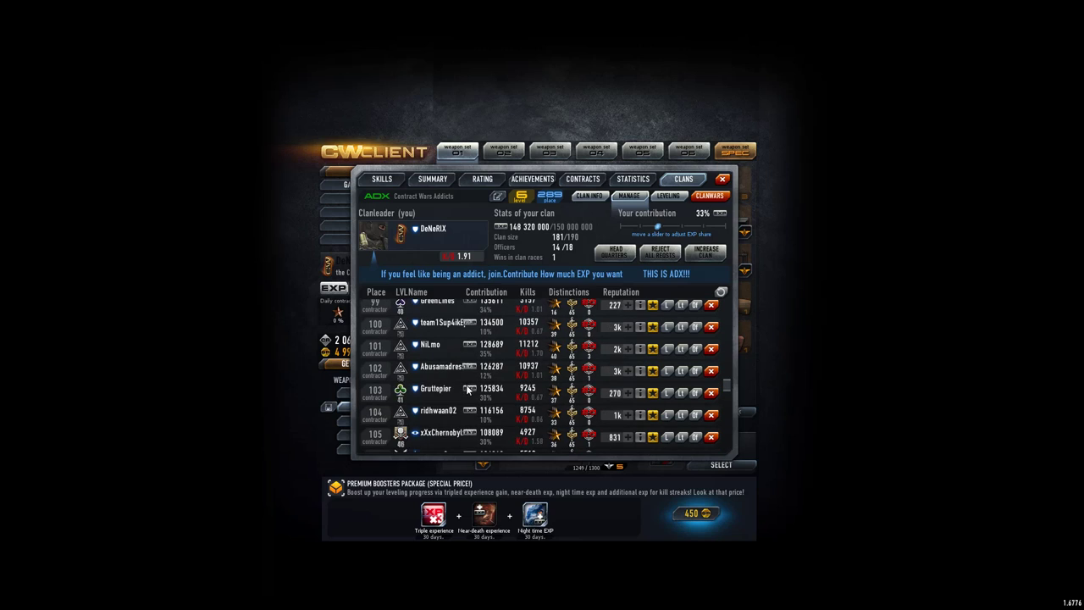
{"action": "scroll", "coordinate": [447, 400], "scroll_direction": "down", "scroll_amount": 5}
{"action": "scroll", "coordinate": [473, 357], "scroll_direction": "up", "scroll_amount": 5}
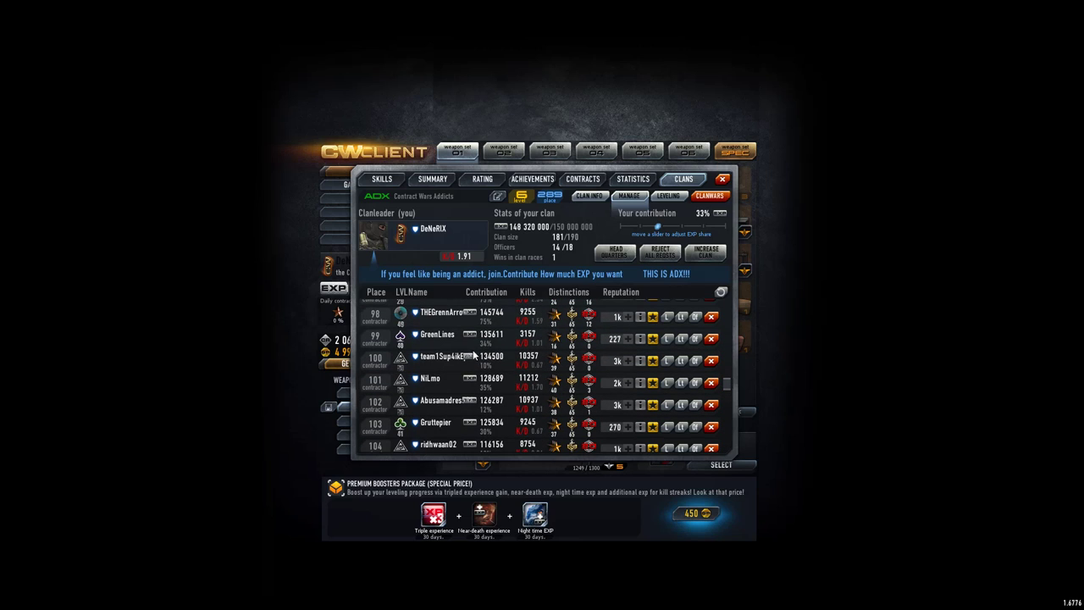
{"action": "scroll", "coordinate": [465, 360], "scroll_direction": "up", "scroll_amount": 5}
{"action": "scroll", "coordinate": [455, 362], "scroll_direction": "down", "scroll_amount": 1}
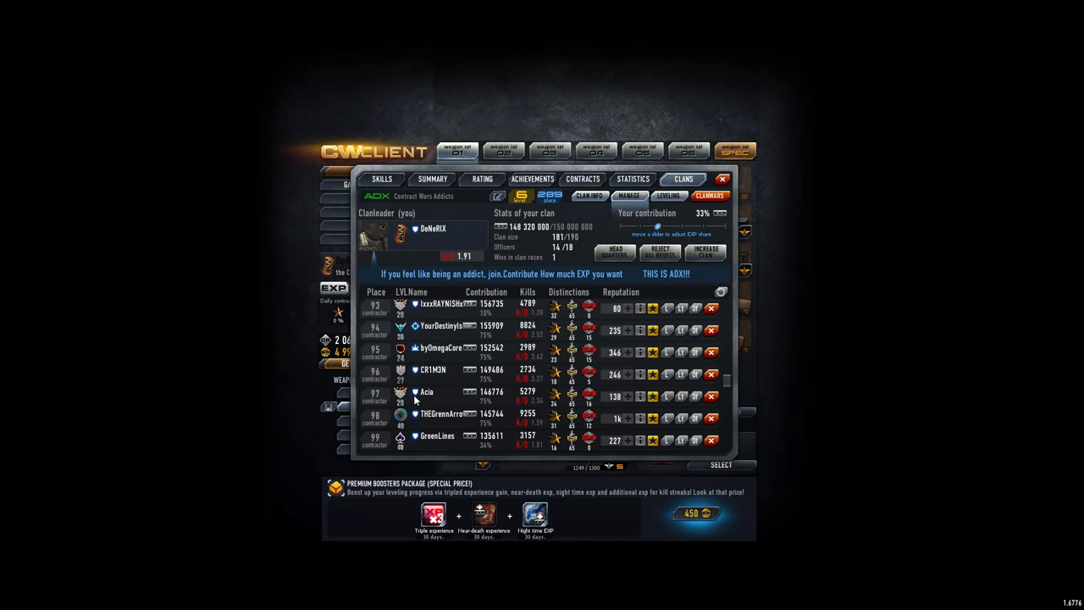
{"action": "scroll", "coordinate": [411, 405], "scroll_direction": "down", "scroll_amount": 2}
{"action": "scroll", "coordinate": [411, 405], "scroll_direction": "down", "scroll_amount": 2}
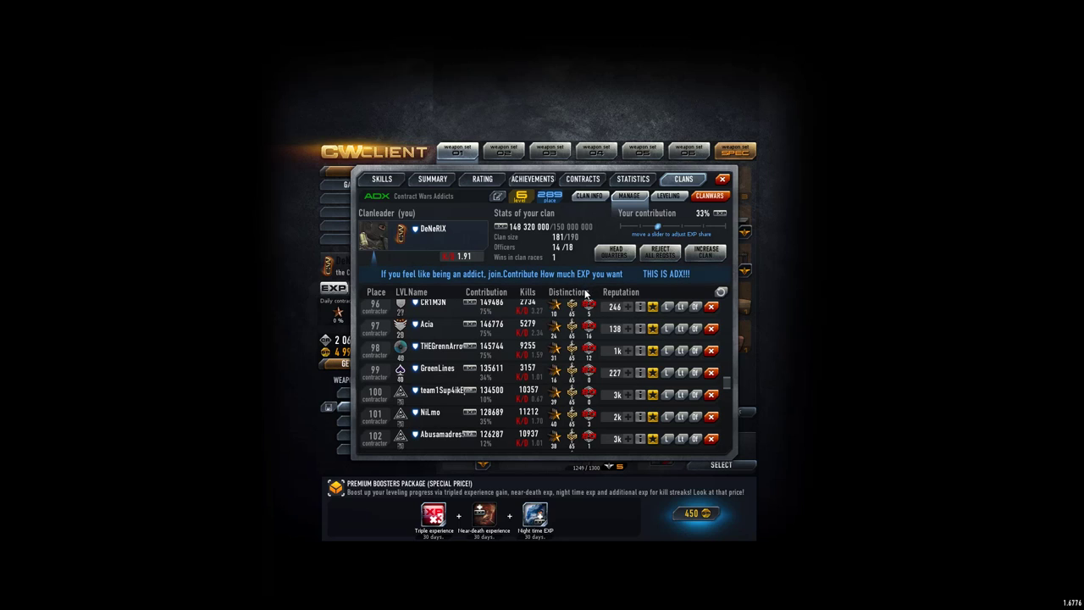
- Donate the full credit amount to the clan, raising its balance to 112 730 490
{"action": "left_click", "coordinate": [669, 196]}
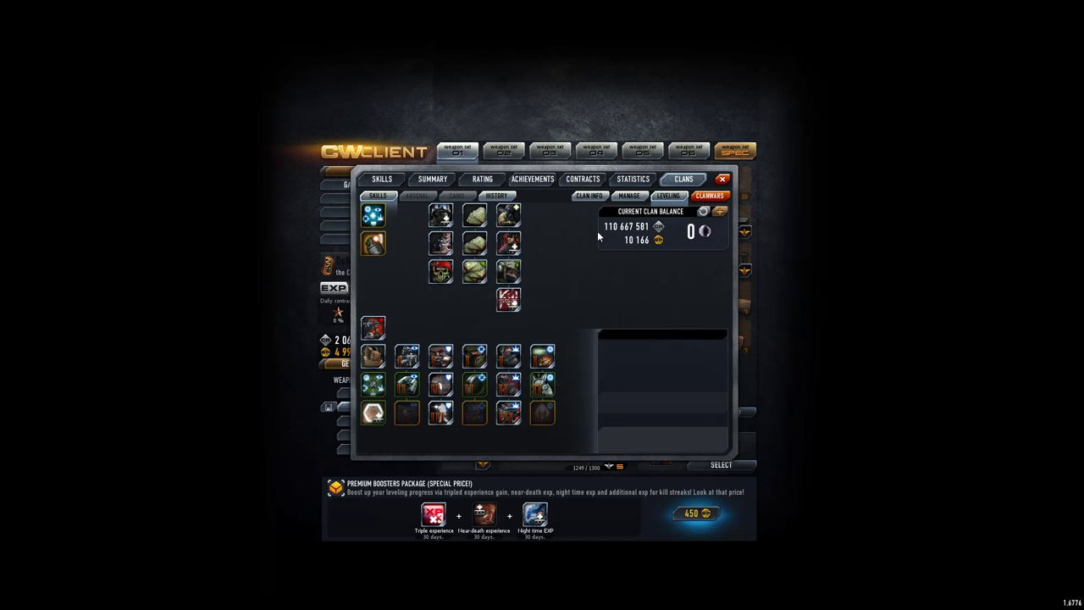
{"action": "left_click", "coordinate": [721, 213]}
{"action": "left_click_drag", "start_coordinate": [494, 311], "coordinate": [592, 312]}
{"action": "left_click", "coordinate": [628, 343]}
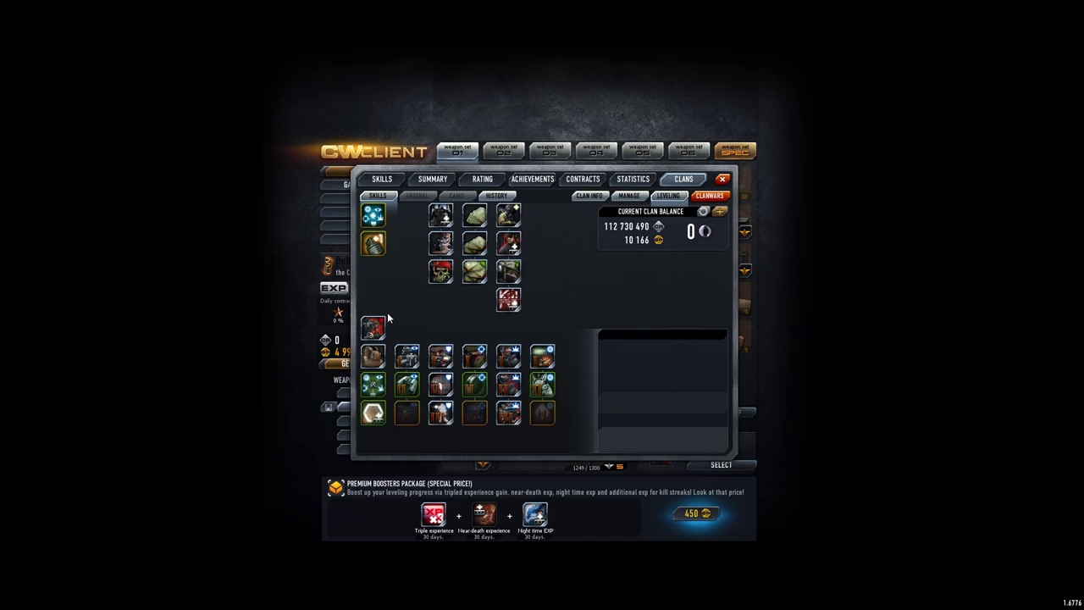
- Compare the Clan damage and Clan armor skill descriptions
{"action": "left_click", "coordinate": [373, 328]}
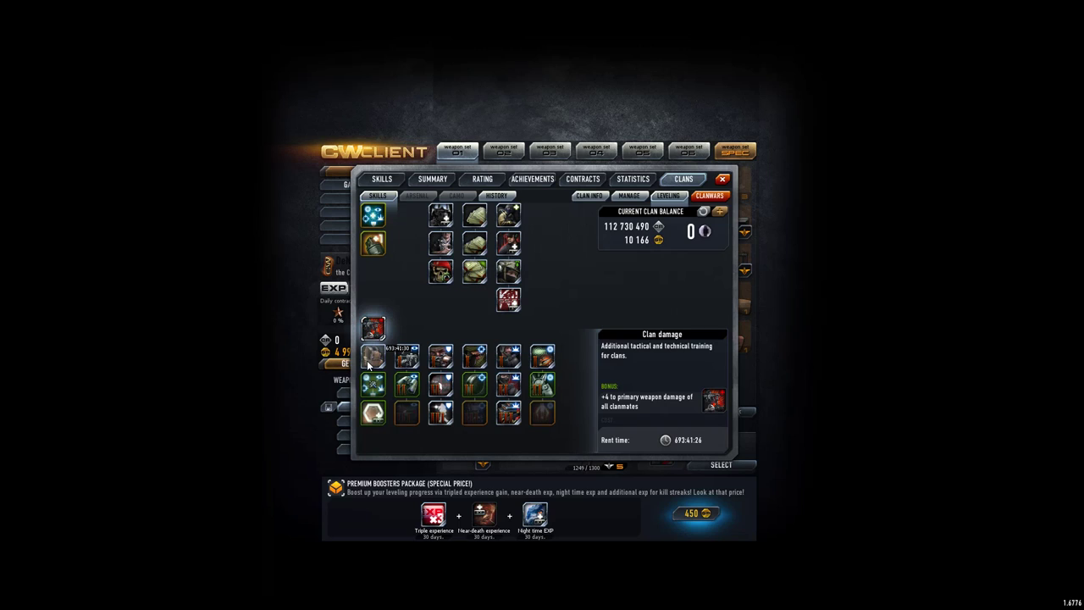
{"action": "left_click", "coordinate": [369, 363]}
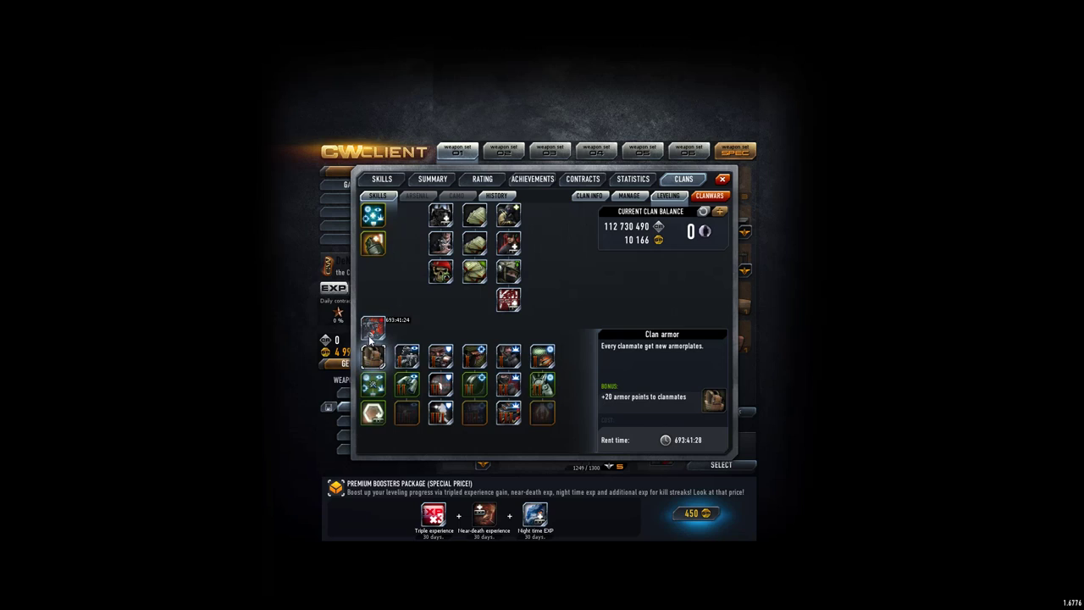
{"action": "left_click", "coordinate": [371, 328]}
{"action": "left_click", "coordinate": [371, 351]}
{"action": "left_click", "coordinate": [371, 330]}
{"action": "left_click", "coordinate": [372, 358]}
{"action": "left_click", "coordinate": [373, 329]}
{"action": "left_click", "coordinate": [372, 356]}
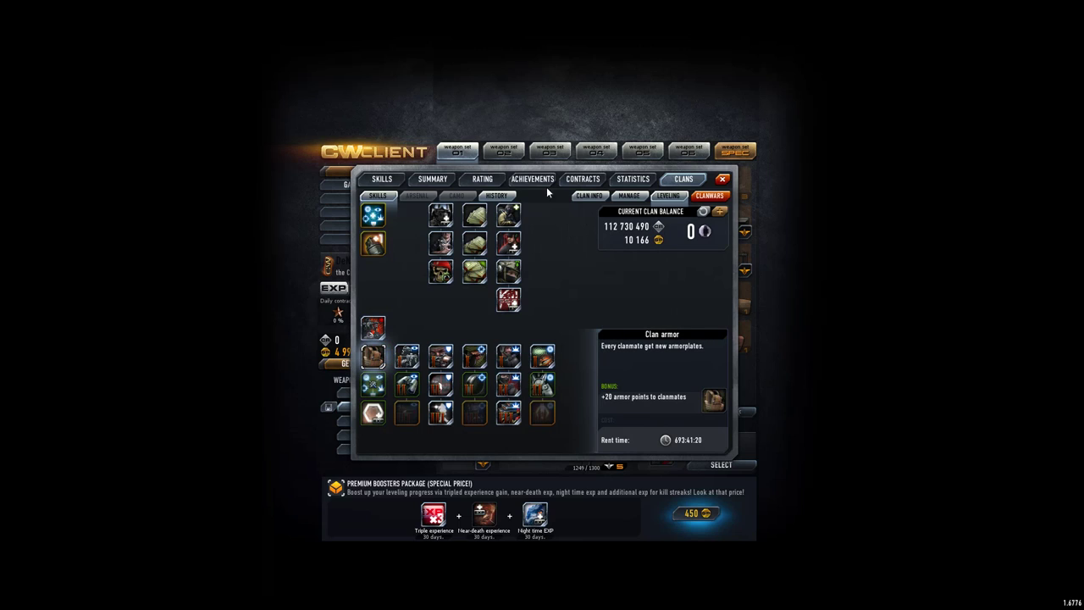
- View the transaction history, then the member roster, and return to the donation history
{"action": "left_click", "coordinate": [496, 196]}
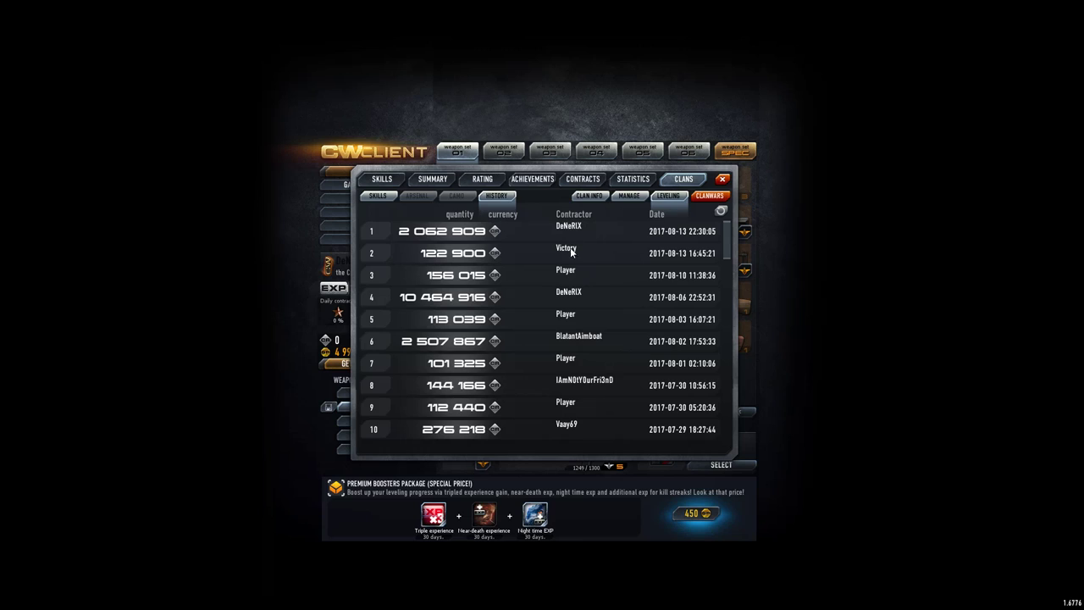
{"action": "left_click", "coordinate": [628, 196]}
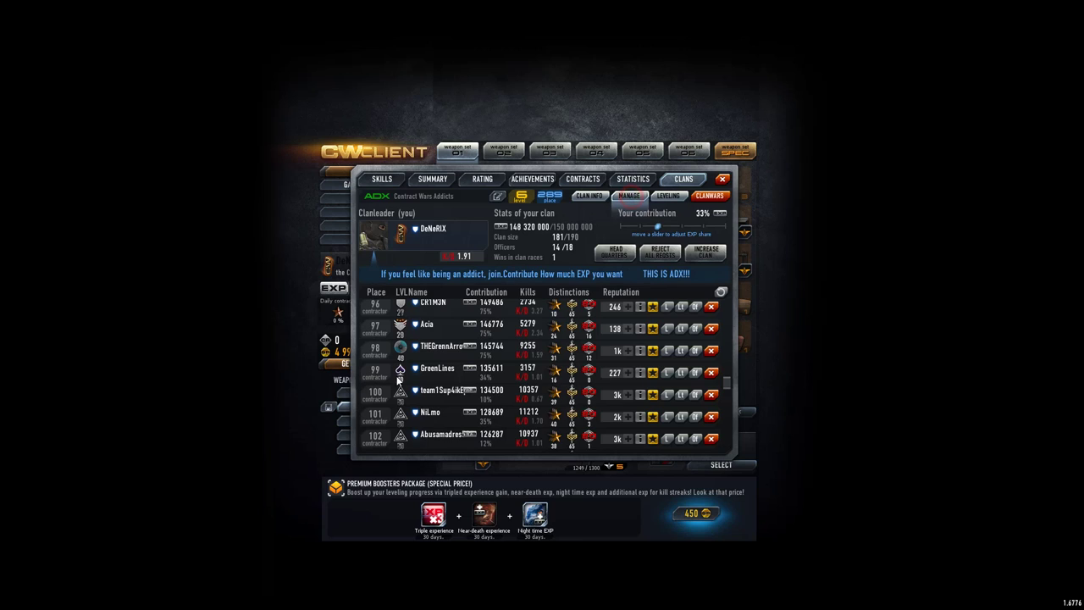
{"action": "left_click_drag", "start_coordinate": [728, 387], "coordinate": [724, 305]}
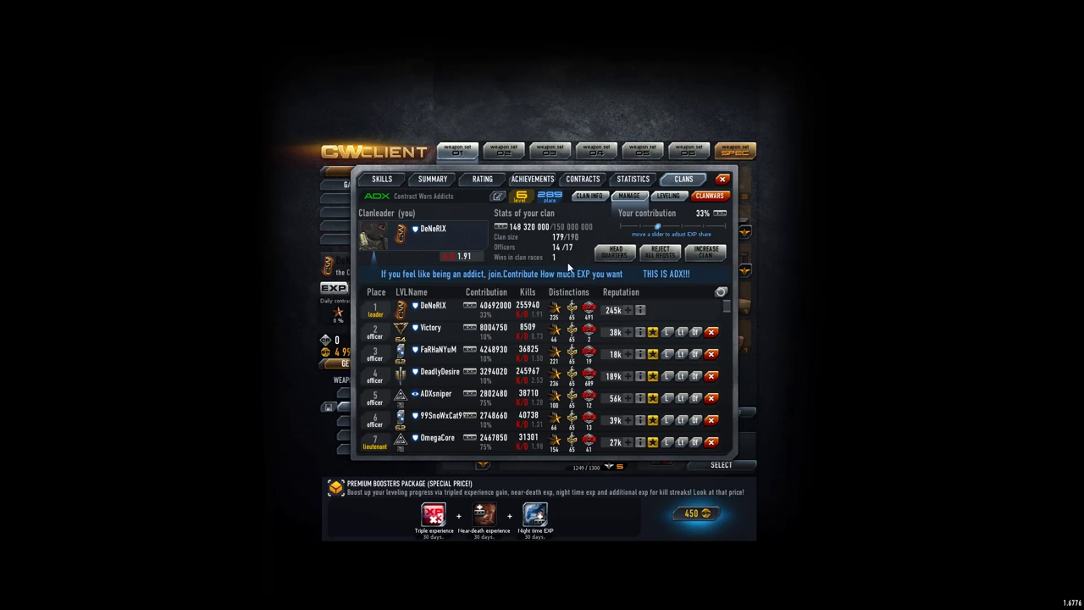
{"action": "left_click", "coordinate": [668, 196]}
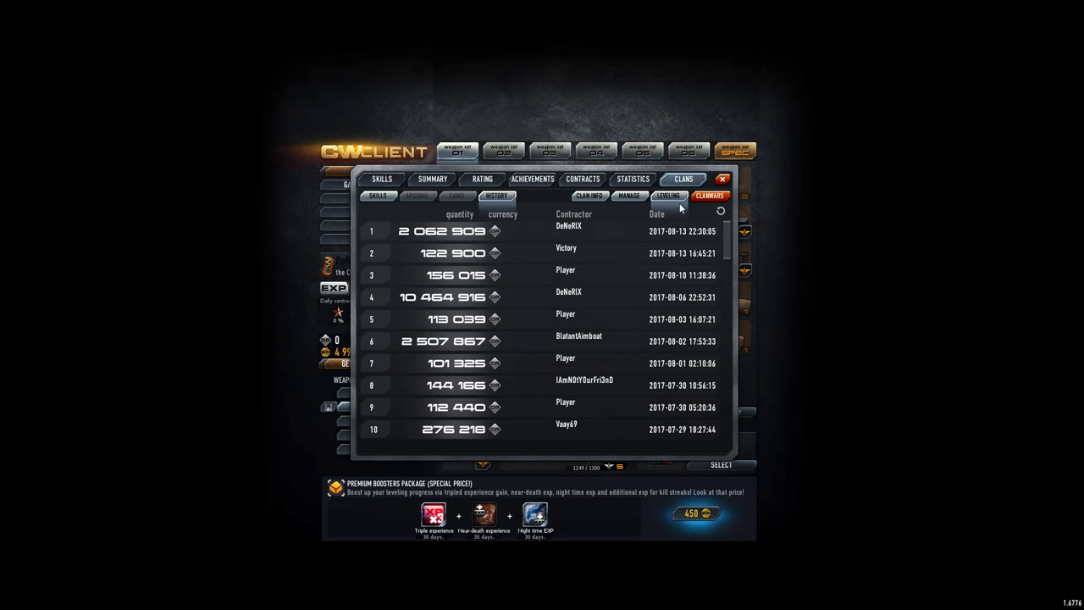
- Show the clan wars rating, clear the 'xray' search, and reload the full clan ranking
{"action": "left_click", "coordinate": [379, 195]}
{"action": "left_click", "coordinate": [709, 194]}
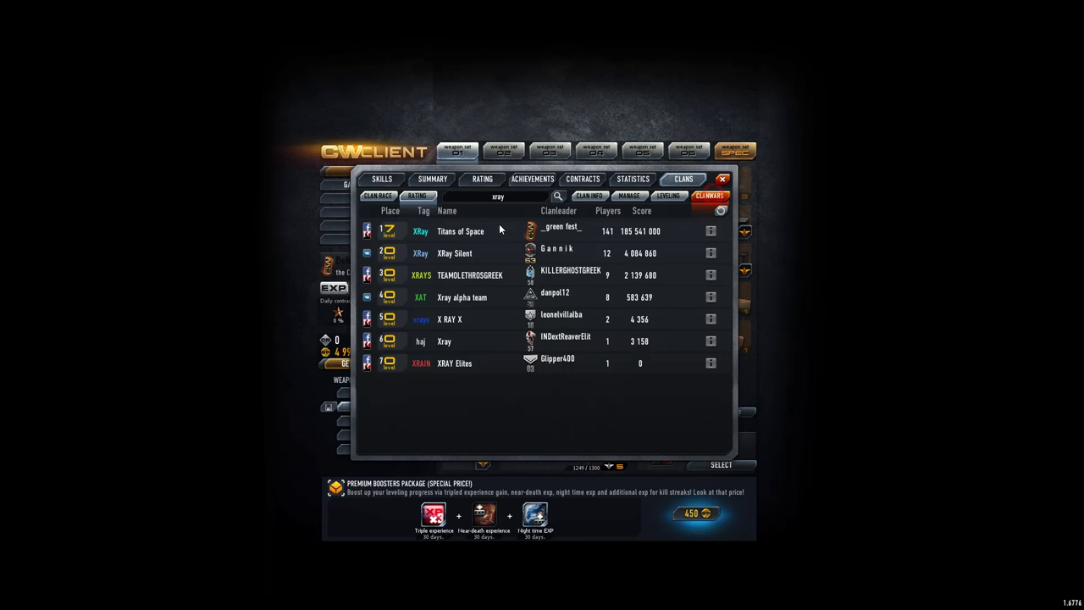
{"action": "left_click", "coordinate": [516, 196]}
{"action": "key", "text": "BackSpace"}
{"action": "key", "text": "BackSpace"}
{"action": "key", "text": "BackSpace"}
{"action": "left_click", "coordinate": [720, 211]}
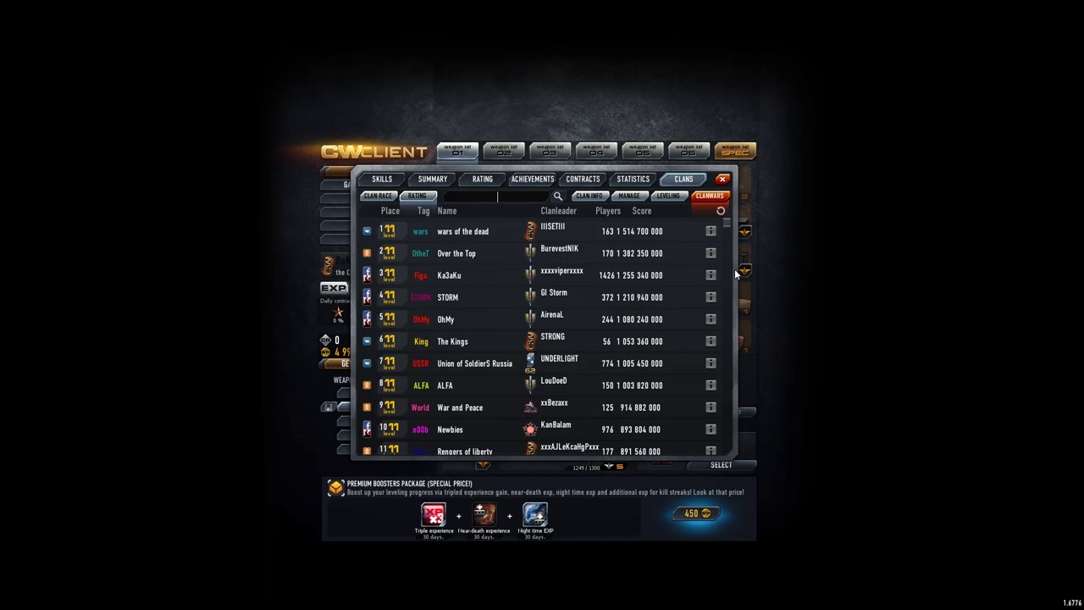
{"action": "scroll", "coordinate": [728, 280], "scroll_direction": "down", "scroll_amount": 10}
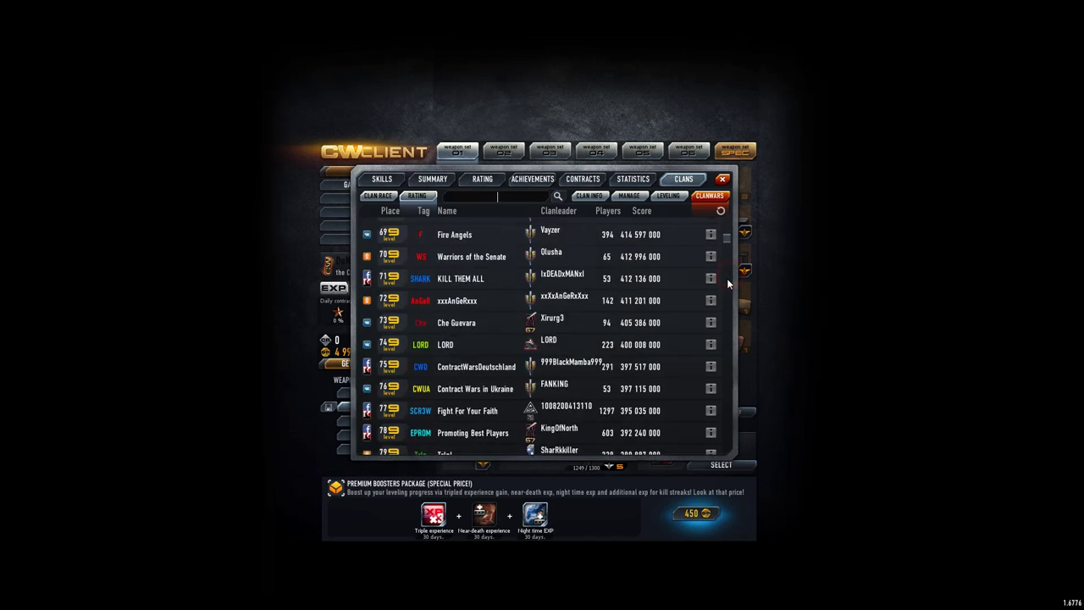
{"action": "scroll", "coordinate": [729, 281], "scroll_direction": "down", "scroll_amount": 5}
{"action": "scroll", "coordinate": [729, 288], "scroll_direction": "down", "scroll_amount": 5}
{"action": "scroll", "coordinate": [730, 292], "scroll_direction": "down", "scroll_amount": 4}
{"action": "scroll", "coordinate": [730, 295], "scroll_direction": "down", "scroll_amount": 4}
{"action": "scroll", "coordinate": [731, 294], "scroll_direction": "down", "scroll_amount": 5}
{"action": "scroll", "coordinate": [678, 282], "scroll_direction": "down", "scroll_amount": 5}
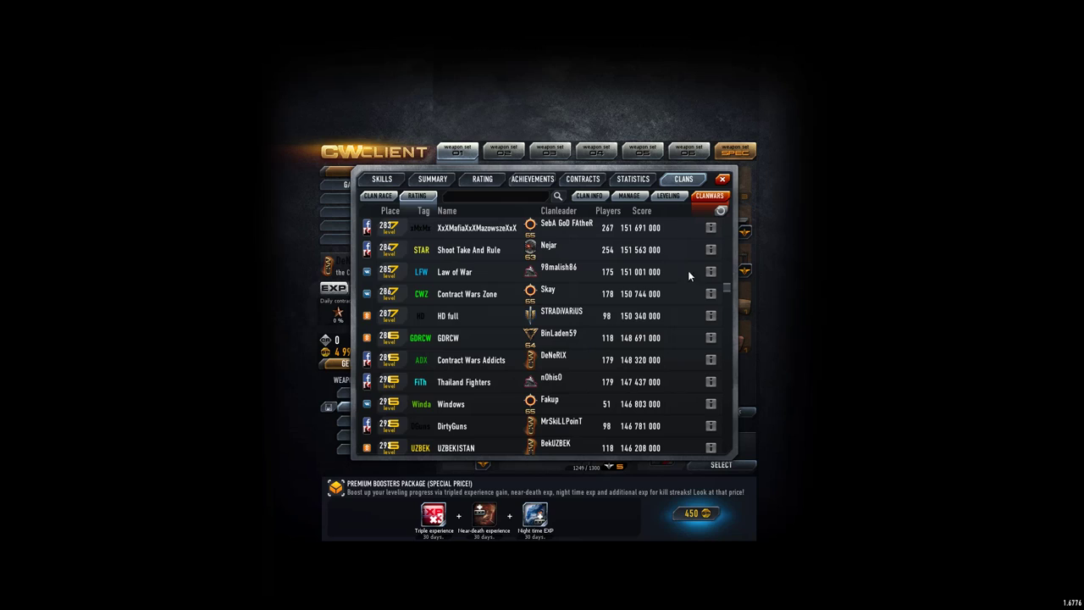
{"action": "left_click", "coordinate": [720, 211]}
{"action": "scroll", "coordinate": [509, 340], "scroll_direction": "down", "scroll_amount": 3}
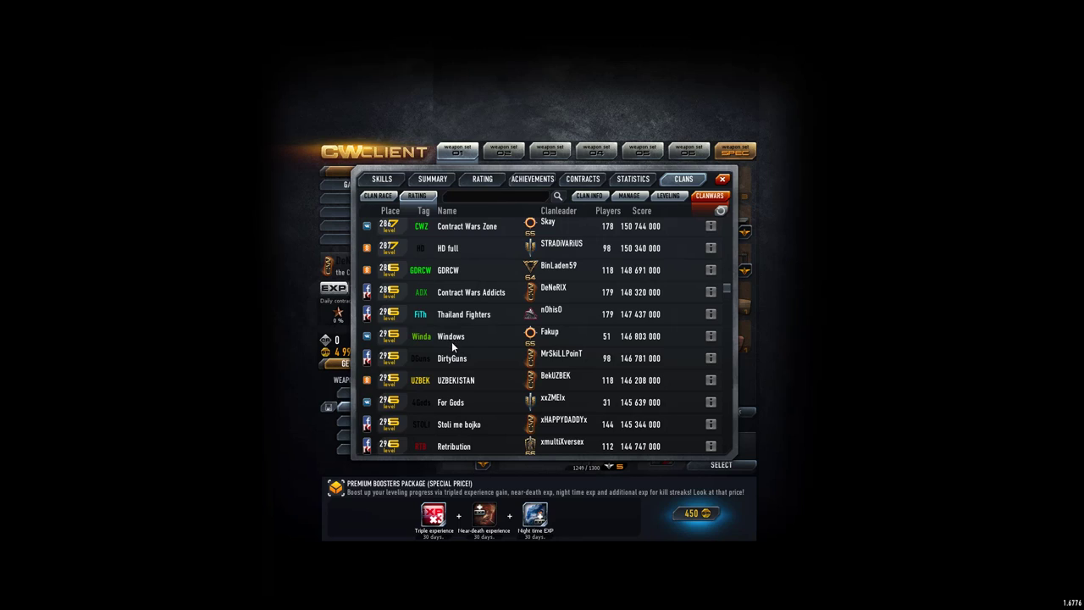
{"action": "scroll", "coordinate": [535, 332], "scroll_direction": "up", "scroll_amount": 1}
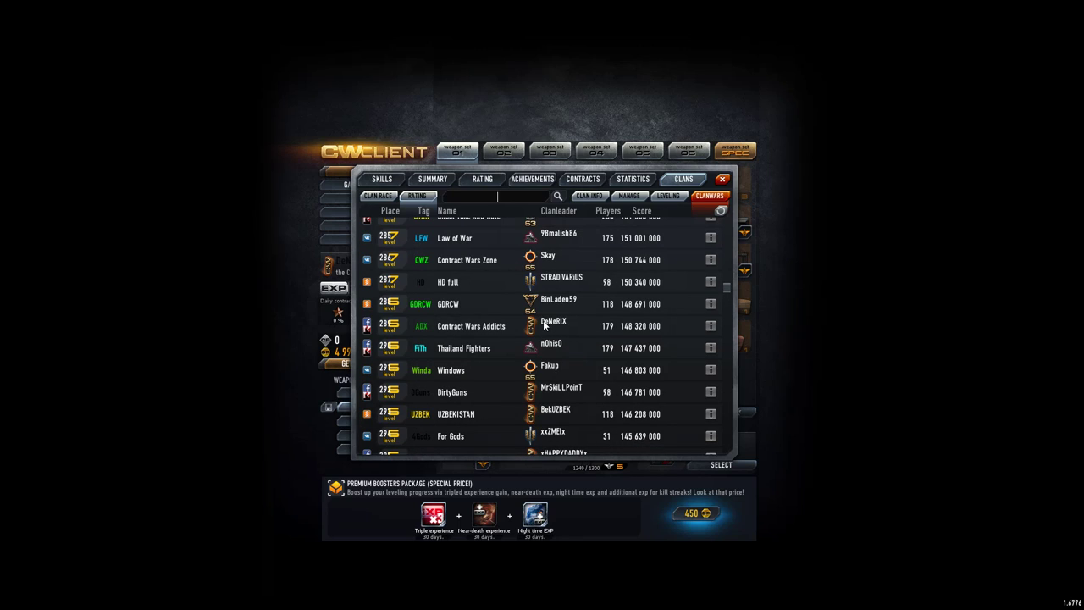
{"action": "scroll", "coordinate": [550, 299], "scroll_direction": "up", "scroll_amount": 2}
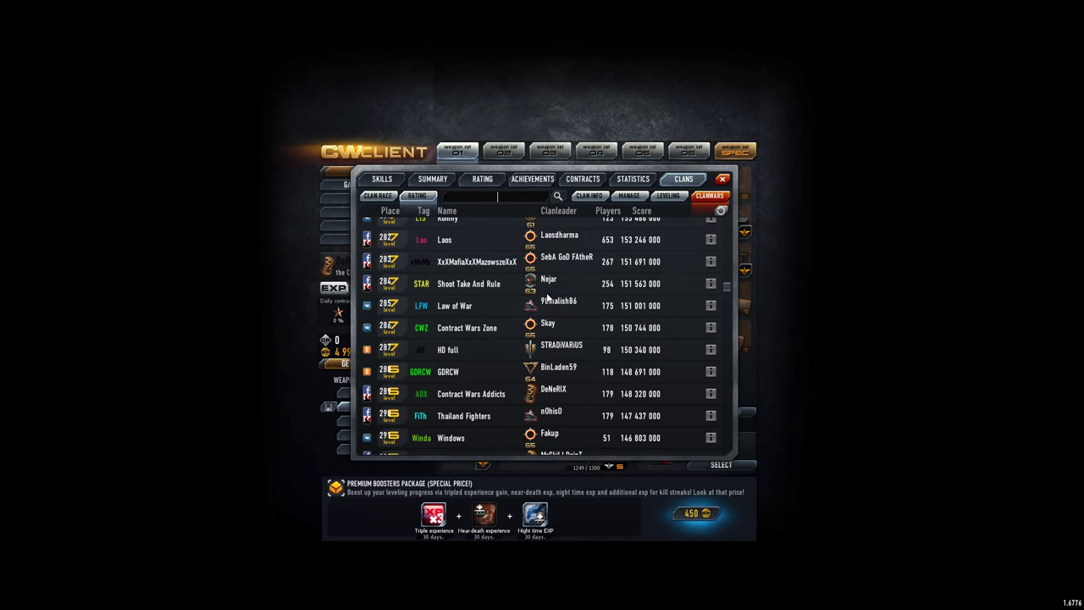
{"action": "left_click", "coordinate": [628, 196]}
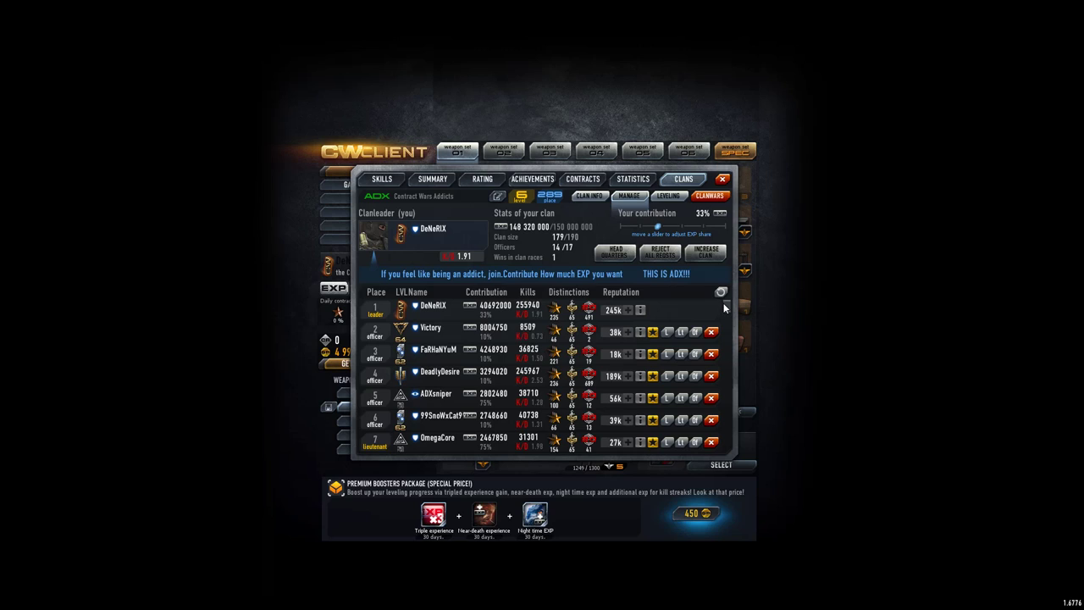
{"action": "left_click_drag", "start_coordinate": [725, 304], "coordinate": [724, 447]}
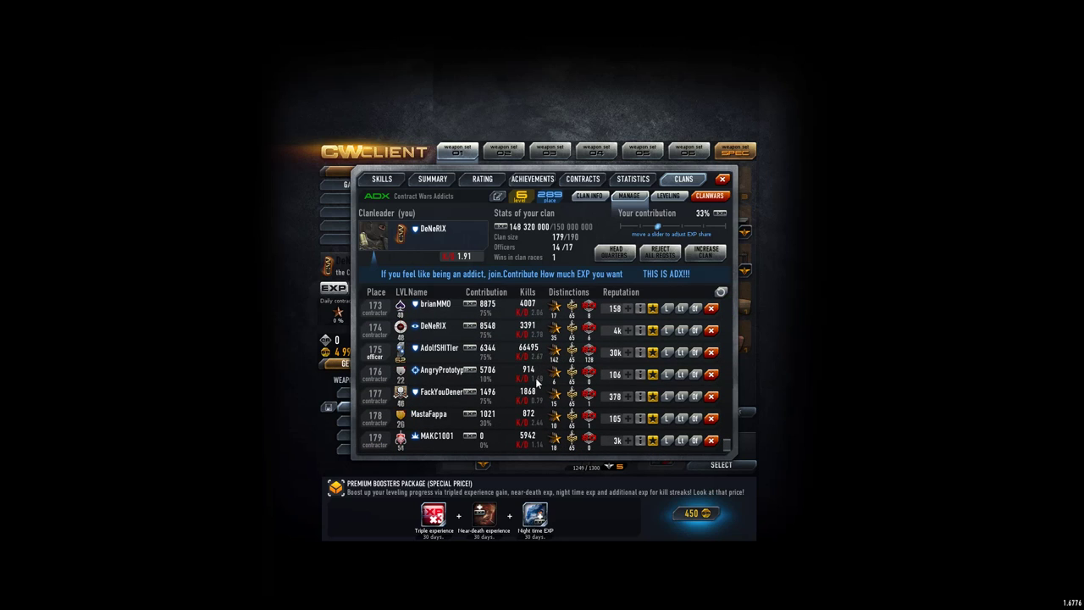
{"action": "scroll", "coordinate": [432, 337], "scroll_direction": "up", "scroll_amount": 2}
{"action": "scroll", "coordinate": [430, 337], "scroll_direction": "up", "scroll_amount": 4}
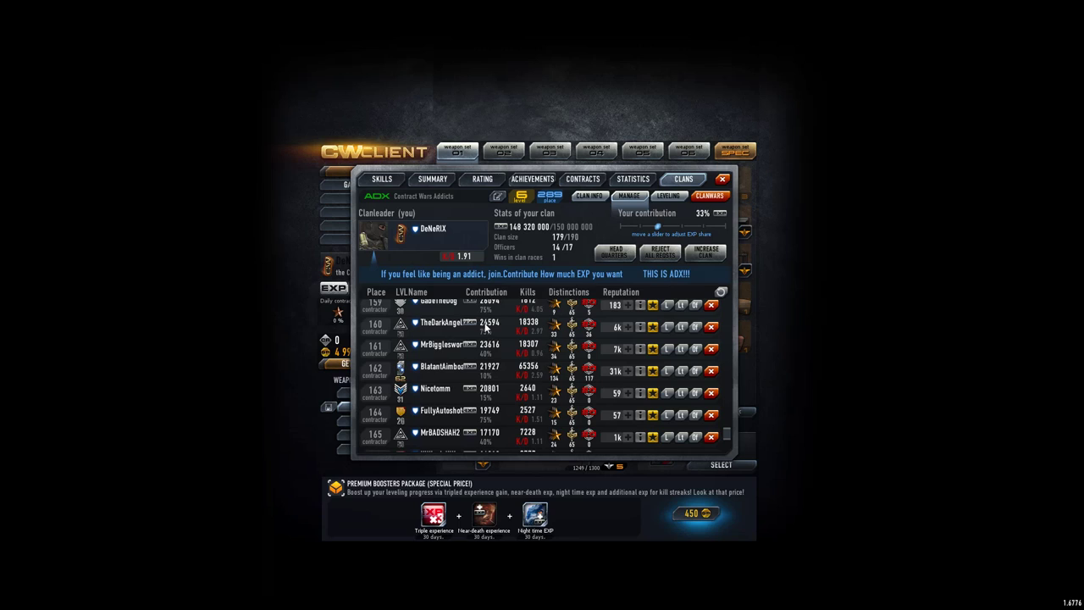
{"action": "scroll", "coordinate": [505, 315], "scroll_direction": "up", "scroll_amount": 2}
{"action": "scroll", "coordinate": [505, 315], "scroll_direction": "up", "scroll_amount": 2}
{"action": "scroll", "coordinate": [505, 315], "scroll_direction": "up", "scroll_amount": 2}
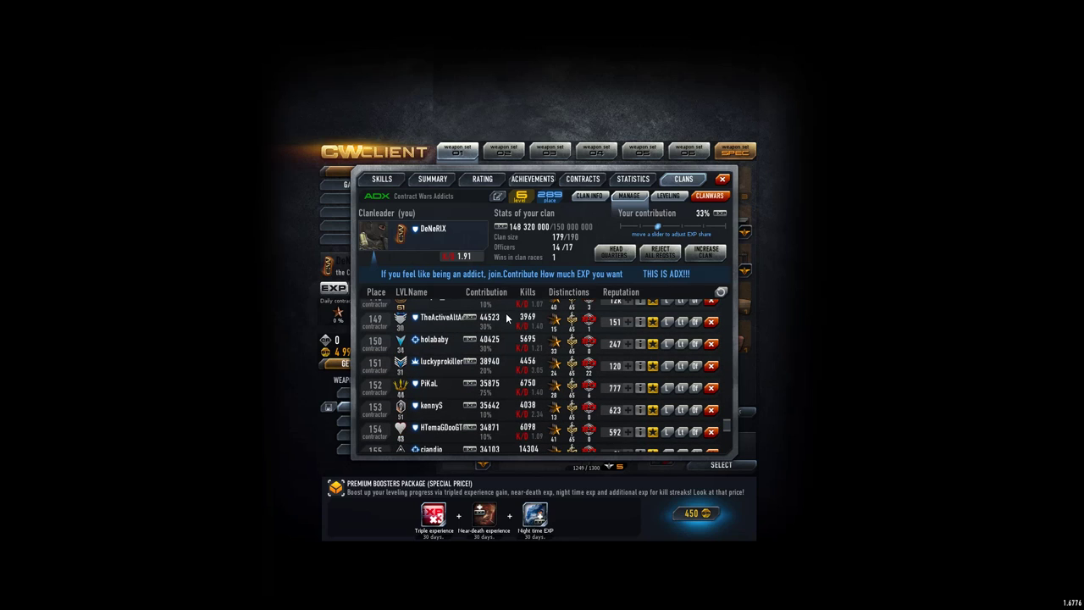
{"action": "scroll", "coordinate": [506, 312], "scroll_direction": "up", "scroll_amount": 5}
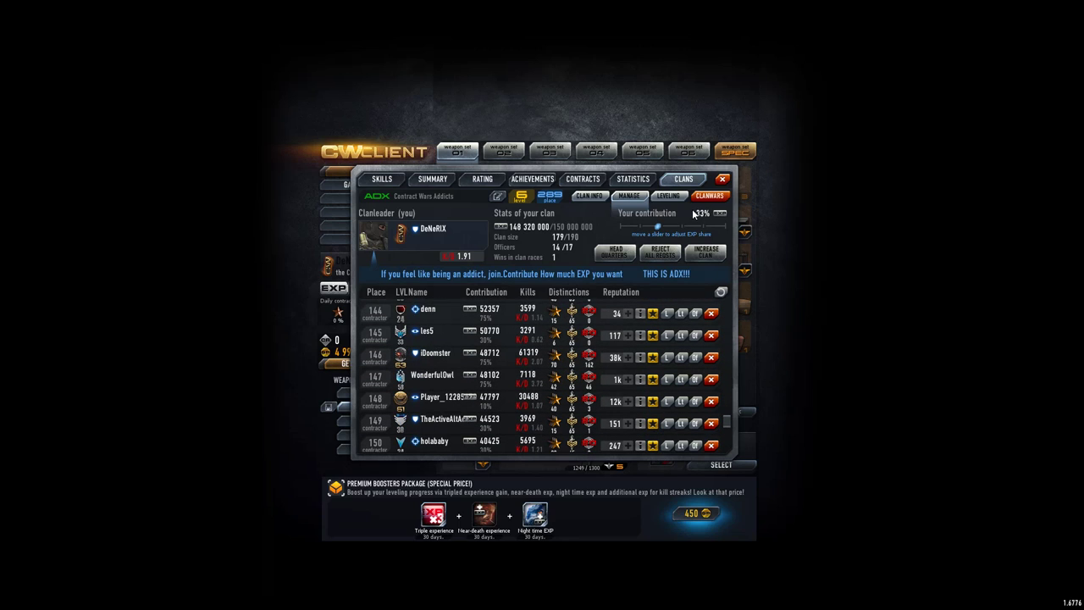